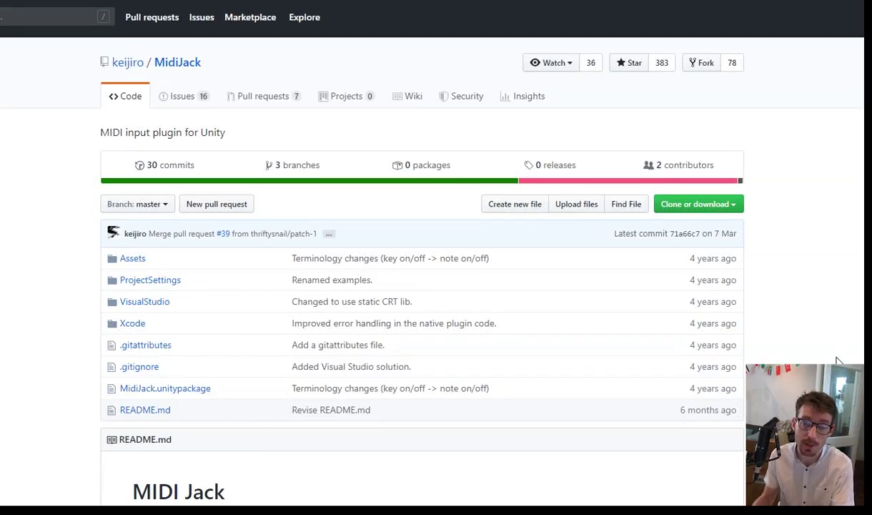
- Look over the MidiJack repository page, including the README's system requirements and installation notes
{"action": "scroll", "coordinate": [839, 360], "scroll_direction": "down", "scroll_amount": 5}
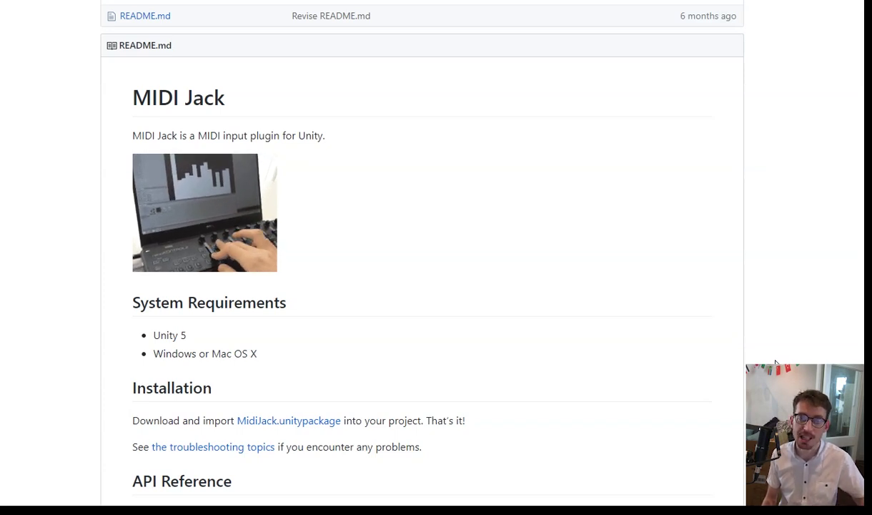
{"action": "scroll", "coordinate": [808, 362], "scroll_direction": "up", "scroll_amount": 5}
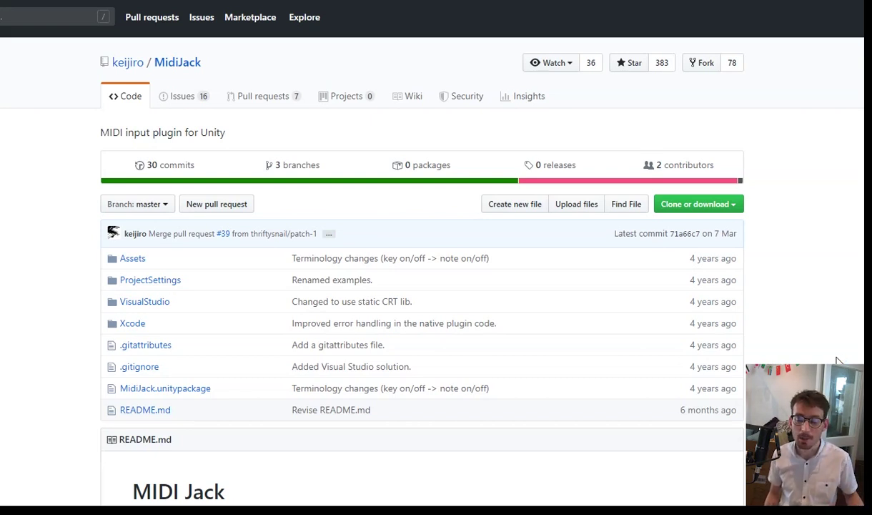
{"action": "scroll", "coordinate": [838, 360], "scroll_direction": "down", "scroll_amount": 5}
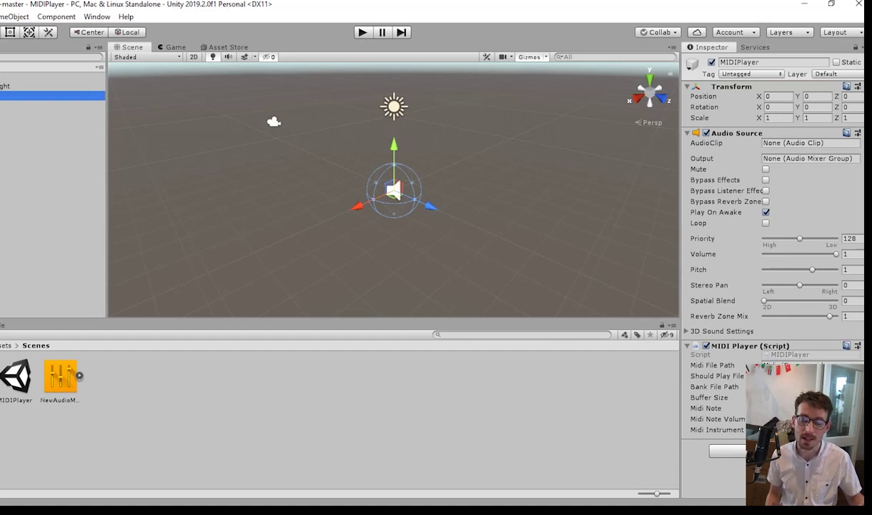
- Browse the MidiPlayer asset folder through Prefab and Pro, and return to the MidiPlayer folder
{"action": "left_click", "coordinate": [726, 455]}
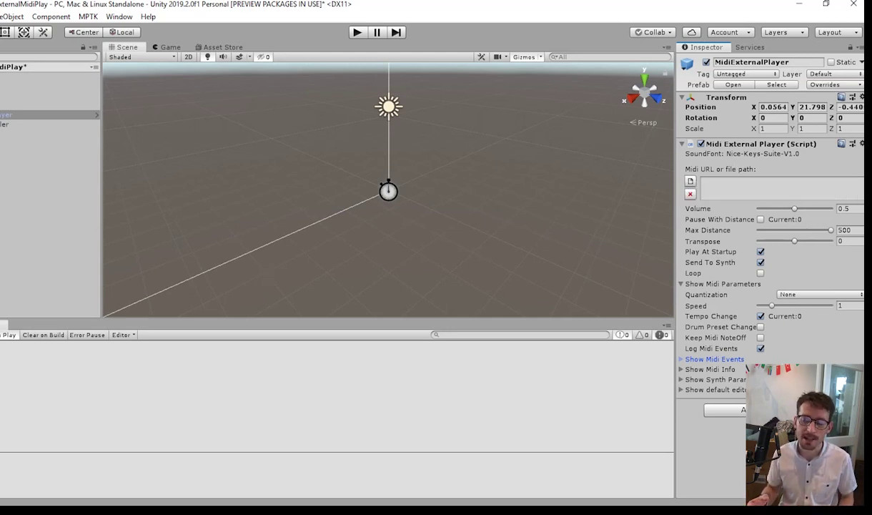
{"action": "key", "text": "ctrl+5"}
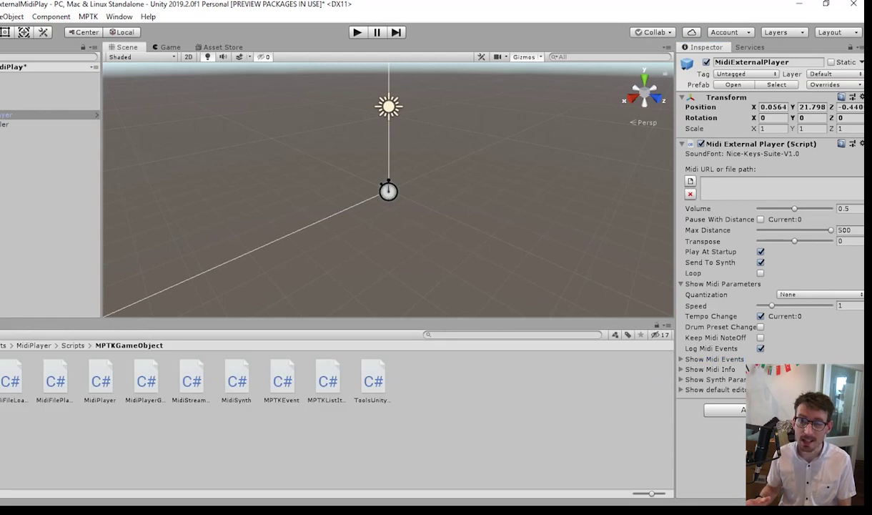
{"action": "left_click", "coordinate": [41, 346]}
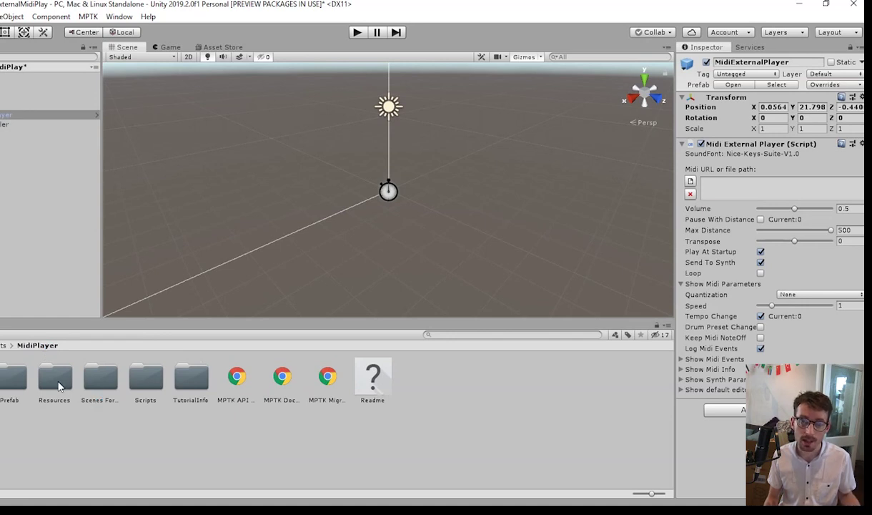
{"action": "double_click", "coordinate": [22, 384]}
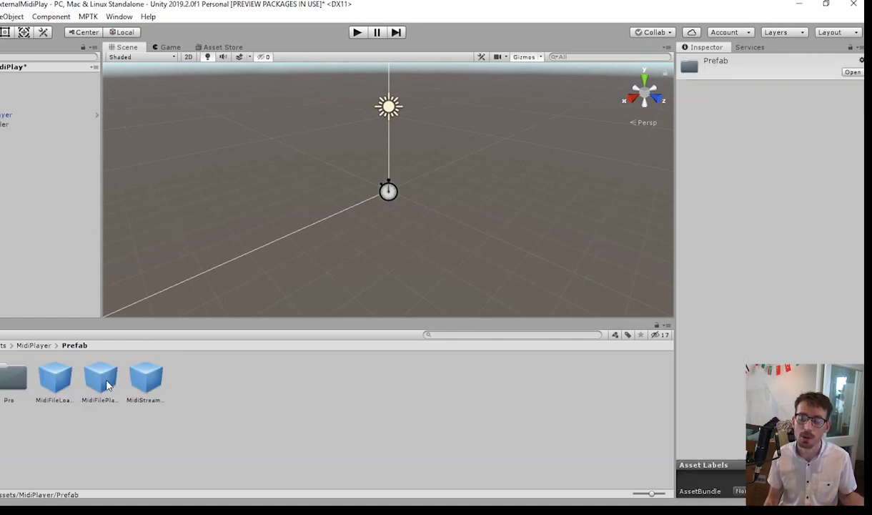
{"action": "left_click", "coordinate": [17, 389]}
{"action": "double_click", "coordinate": [17, 389]}
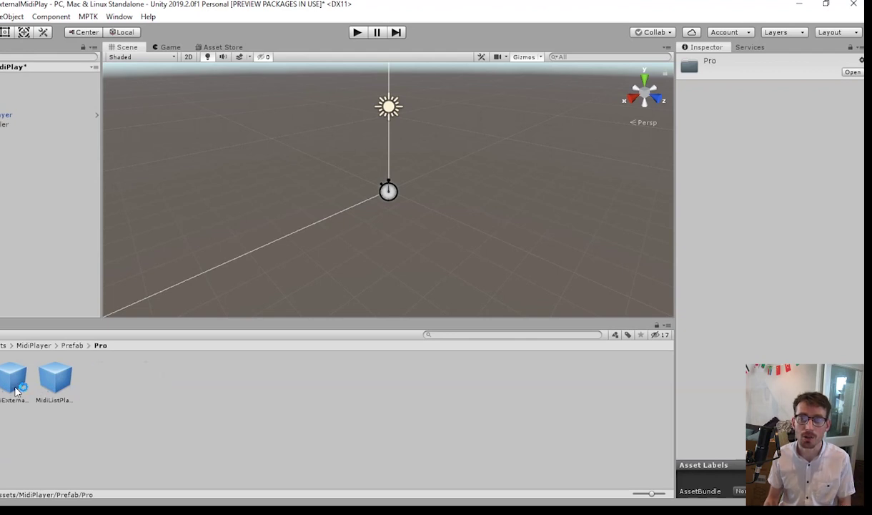
{"action": "left_click", "coordinate": [28, 344]}
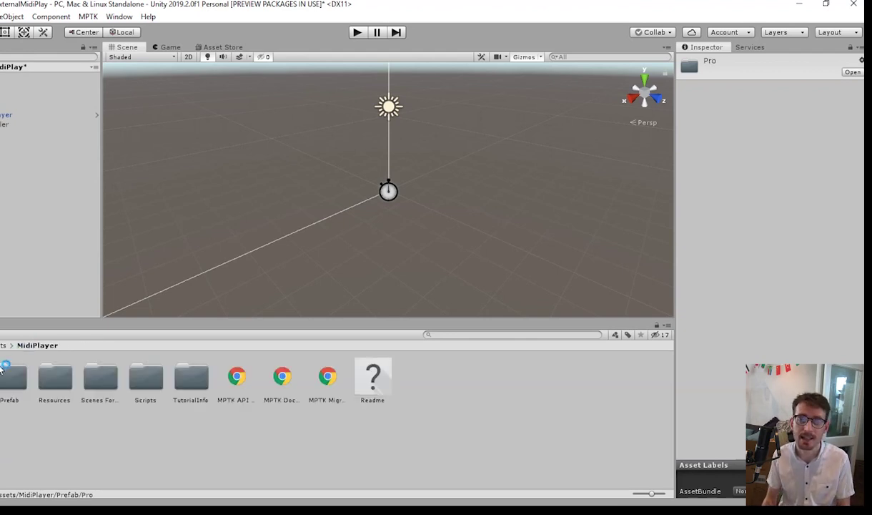
- Inspect the components of the MidiExternalPlayer and Canvas objects, ending with MidiExternalPlayer selected
{"action": "left_click", "coordinate": [6, 114]}
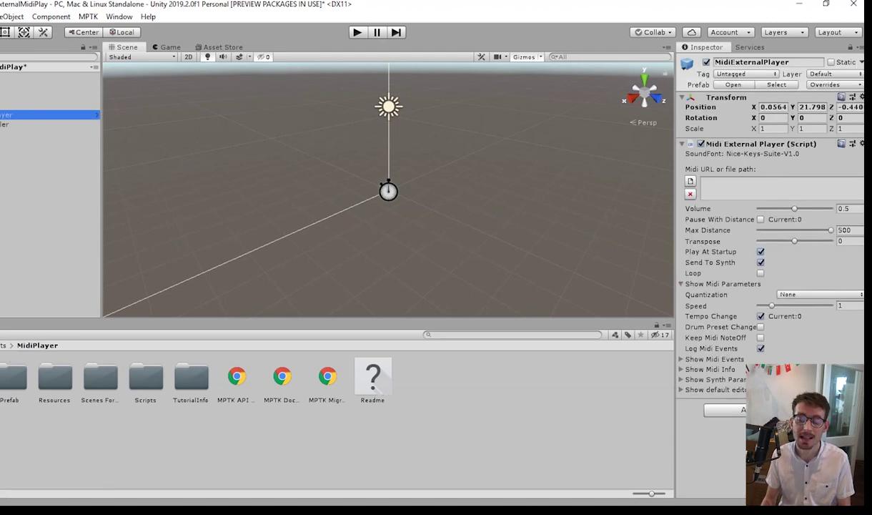
{"action": "left_click", "coordinate": [21, 105]}
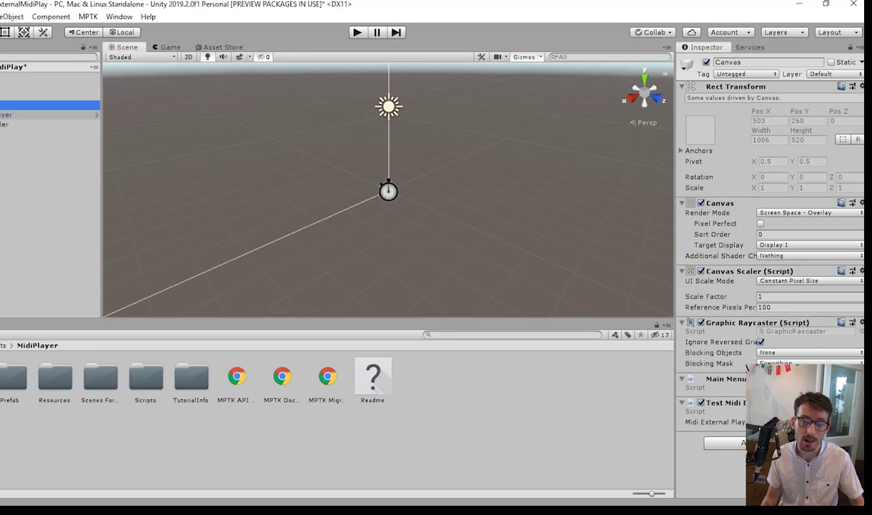
{"action": "left_click", "coordinate": [22, 115]}
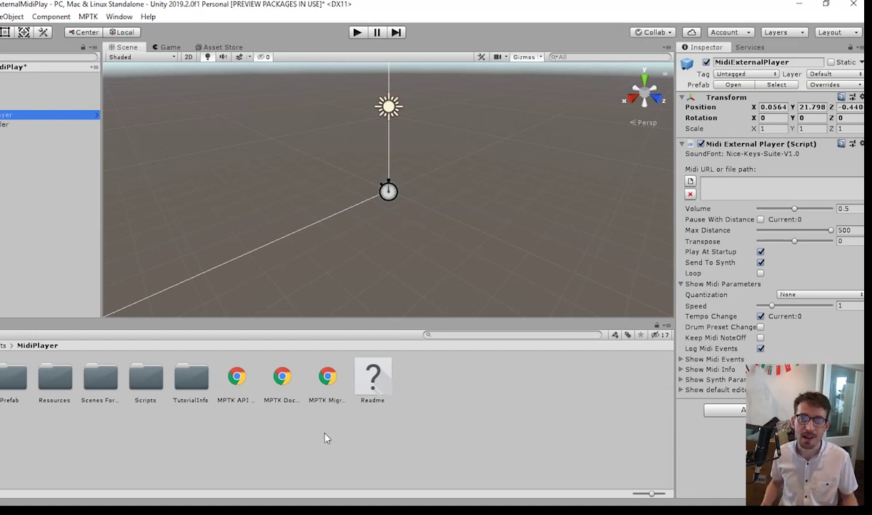
- Examine the Midi Events, Midi Info and Synth Parameters sections of the Midi External Player script
{"action": "left_click", "coordinate": [680, 360]}
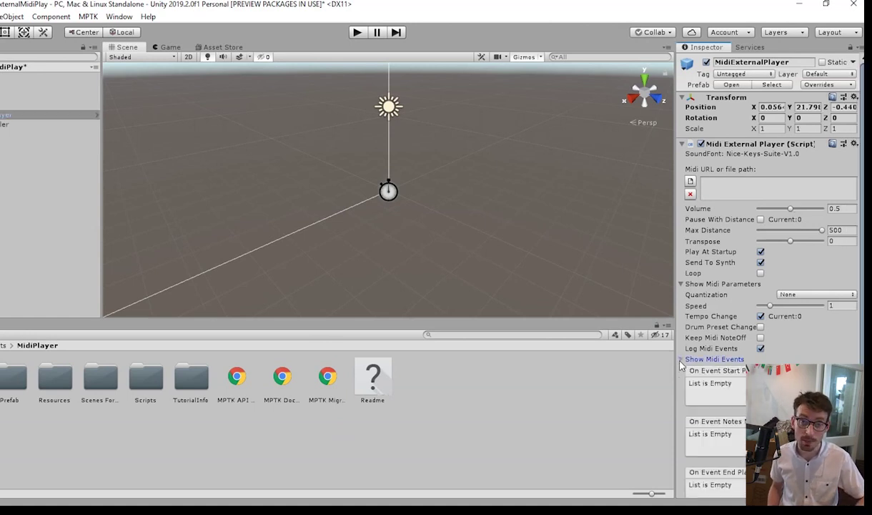
{"action": "left_click", "coordinate": [680, 360]}
{"action": "left_click", "coordinate": [679, 361]}
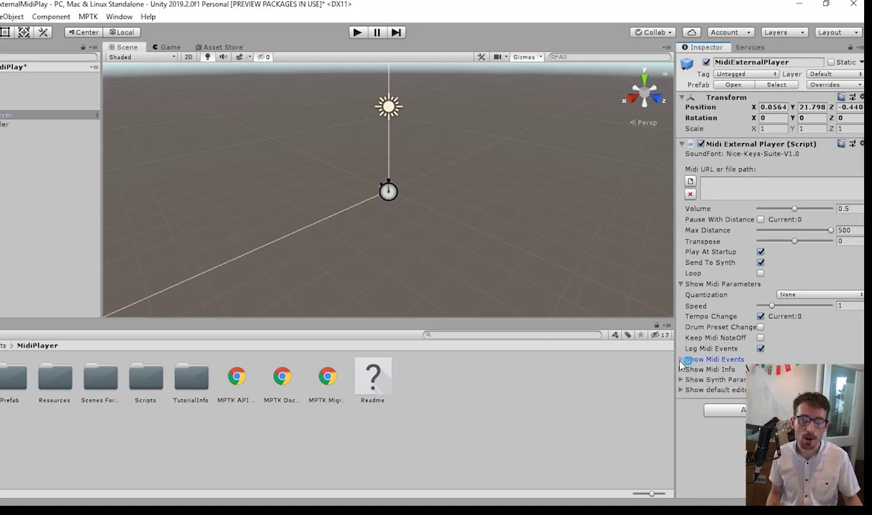
{"action": "left_click", "coordinate": [681, 370]}
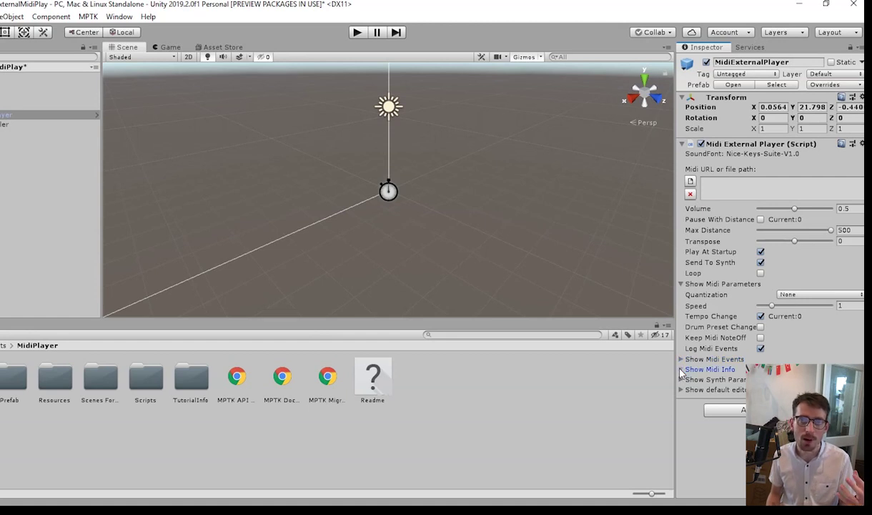
{"action": "left_click", "coordinate": [681, 370]}
{"action": "left_click", "coordinate": [681, 381]}
{"action": "scroll", "coordinate": [681, 383], "scroll_direction": "down", "scroll_amount": 3}
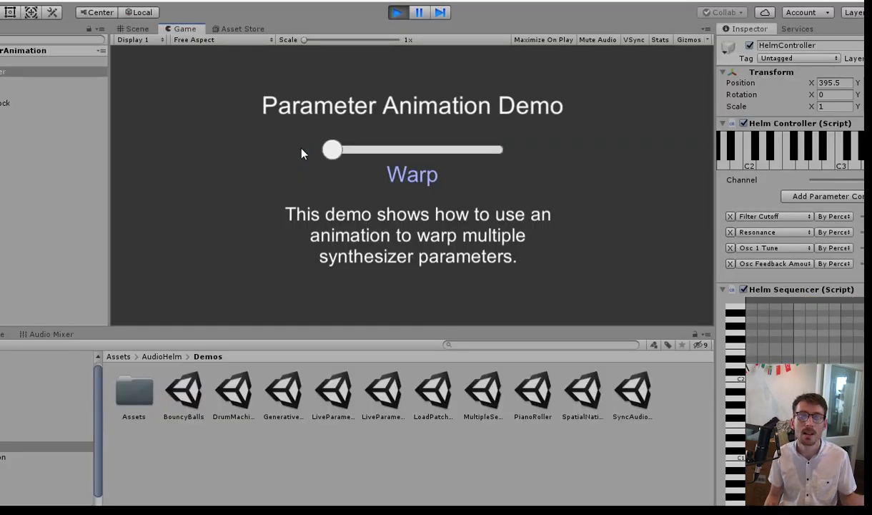
- Try the Warp slider in the running Parameter Animation Demo and stop play mode
{"action": "left_click_drag", "start_coordinate": [343, 152], "coordinate": [375, 156]}
{"action": "left_click", "coordinate": [375, 156]}
{"action": "left_click", "coordinate": [397, 12]}
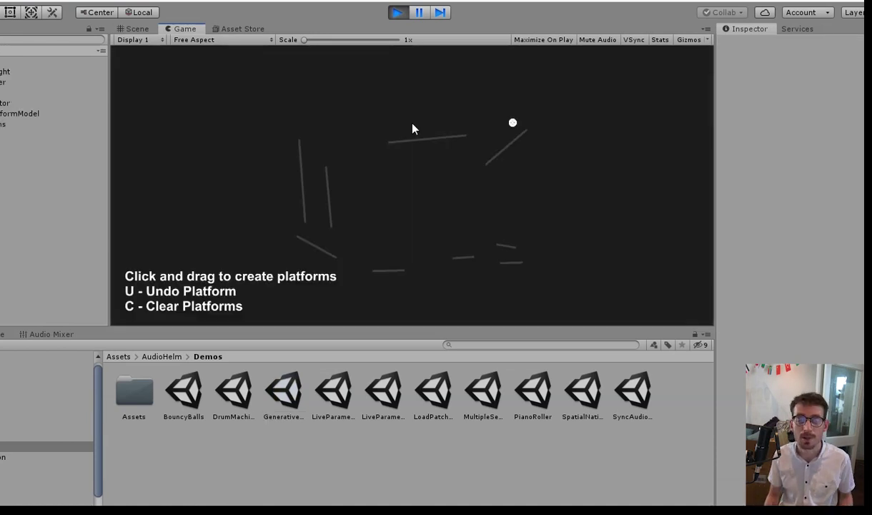
- Draw two platforms between the existing ones in the running bouncing-ball demo
{"action": "mouse_move", "coordinate": [413, 129]}
{"action": "left_mouse_down"}
{"action": "mouse_move", "coordinate": [358, 147]}
{"action": "mouse_move", "coordinate": [387, 179]}
{"action": "mouse_move", "coordinate": [380, 204]}
{"action": "left_mouse_up"}
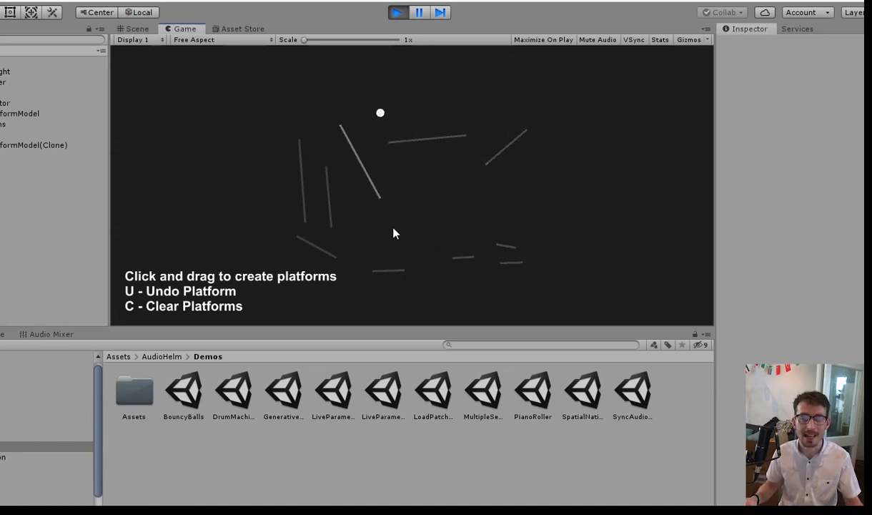
{"action": "left_click_drag", "start_coordinate": [406, 228], "coordinate": [483, 219]}
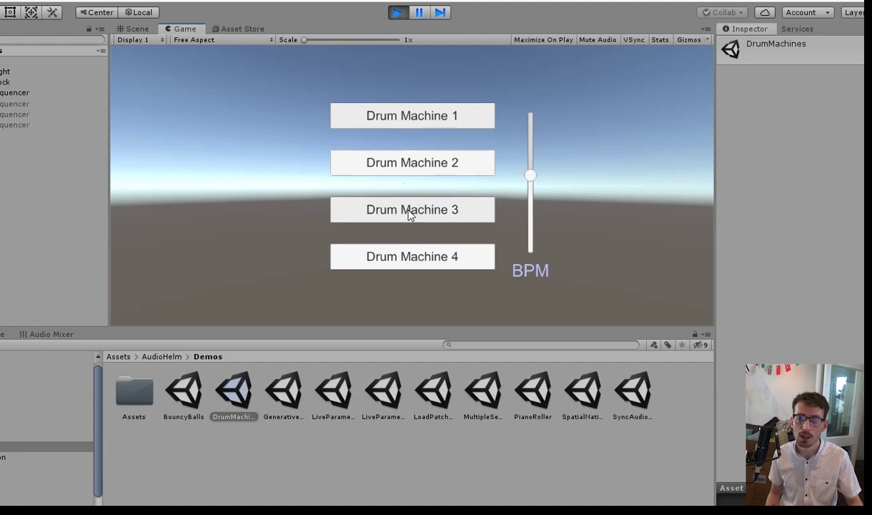
- Switch the running DrumMachines demo to Drum Machine 3 and Drum Machine 4
{"action": "left_click", "coordinate": [410, 215]}
{"action": "left_click", "coordinate": [410, 215]}
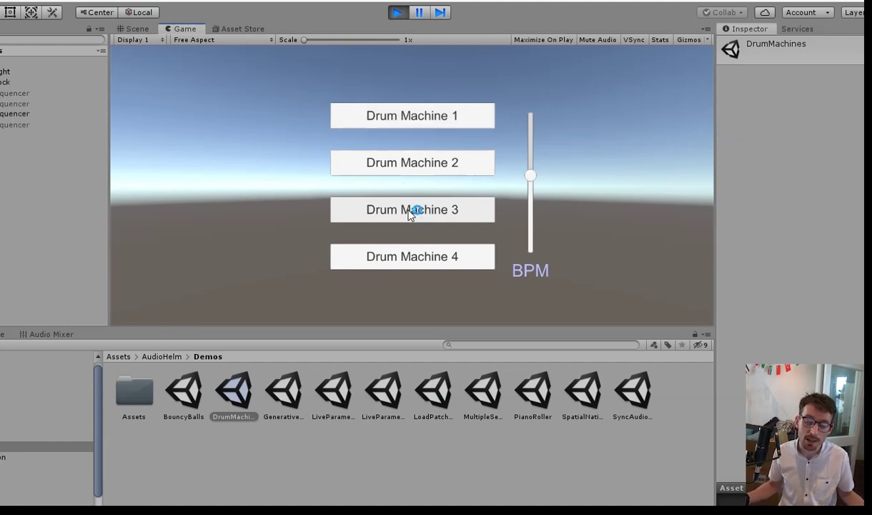
{"action": "left_click", "coordinate": [415, 258]}
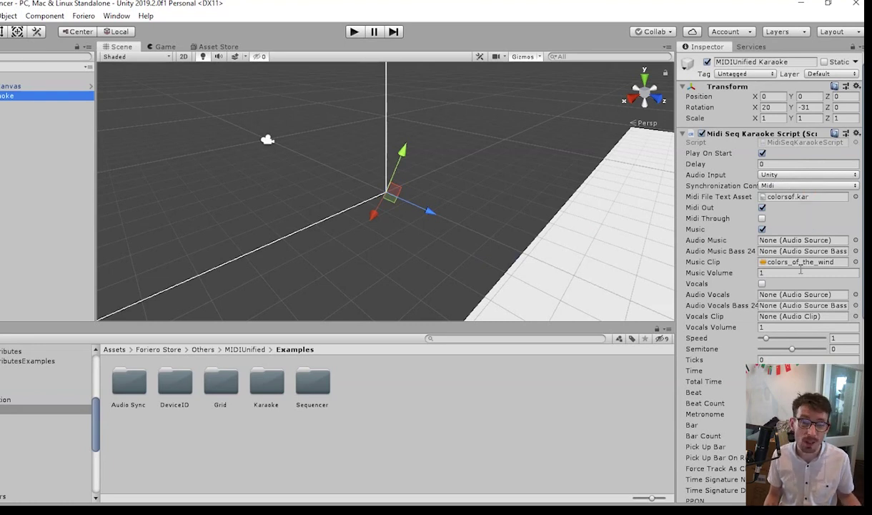
- Run the MIDIUnified example scene and inspect the components of its Canvas object
{"action": "key", "text": "ctrl+p"}
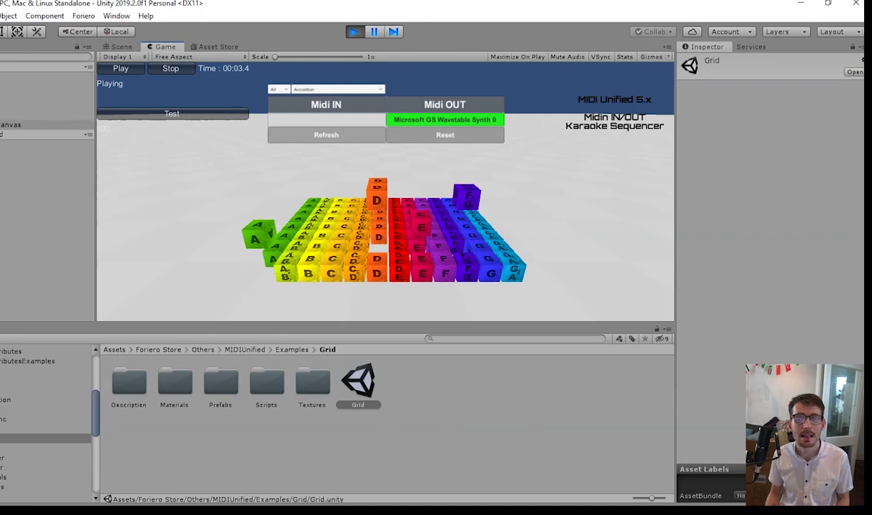
{"action": "left_click", "coordinate": [43, 105]}
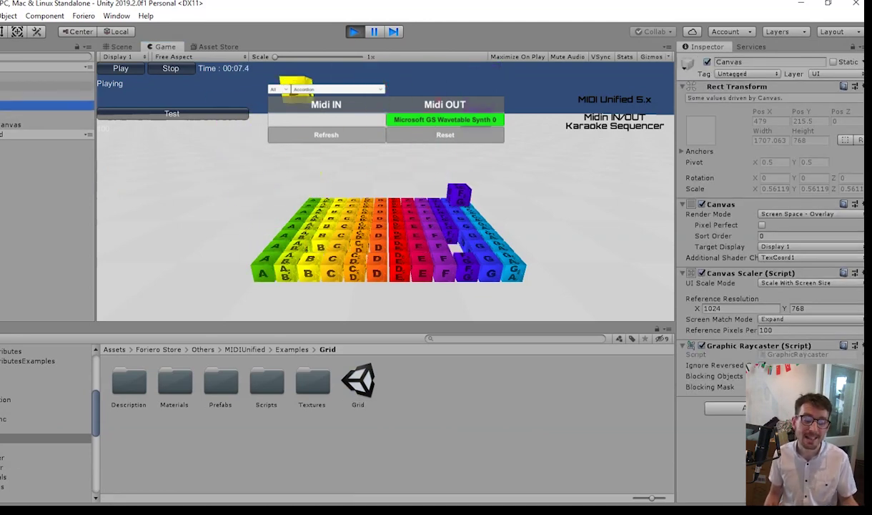
- Review the karaoke script settings of the MIDIUnified Seq object and set its Speed to about 3.18
{"action": "left_click", "coordinate": [43, 85]}
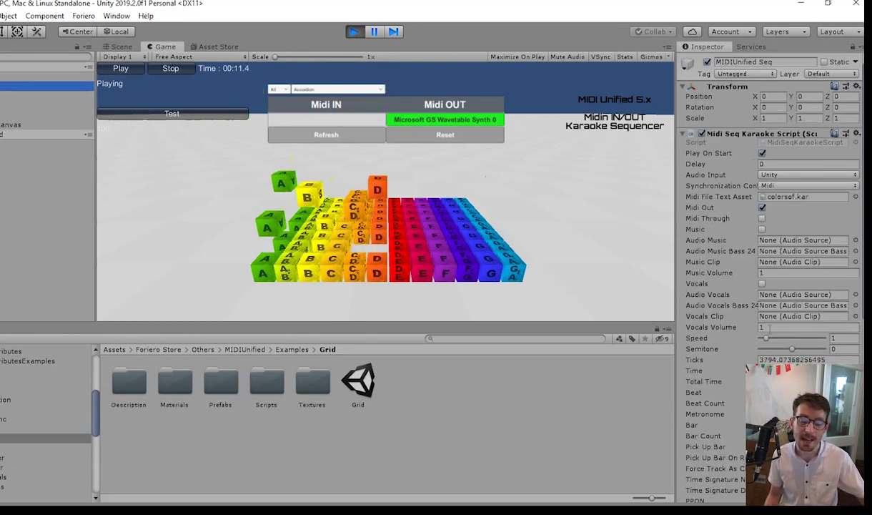
{"action": "scroll", "coordinate": [732, 363], "scroll_direction": "down", "scroll_amount": 10}
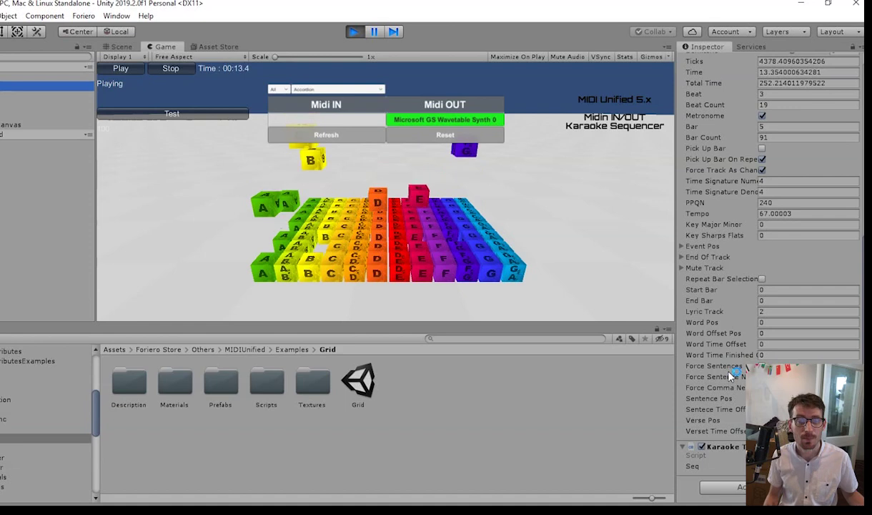
{"action": "scroll", "coordinate": [733, 375], "scroll_direction": "up", "scroll_amount": 10}
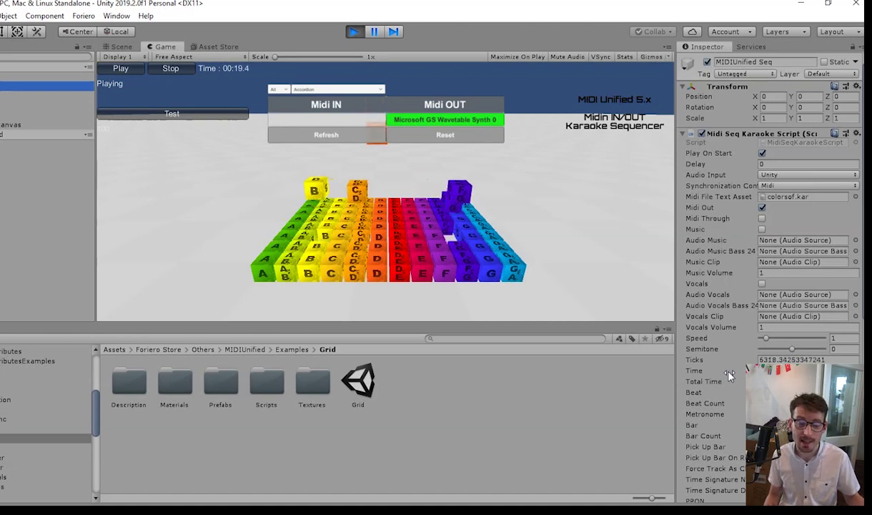
{"action": "left_click", "coordinate": [782, 340]}
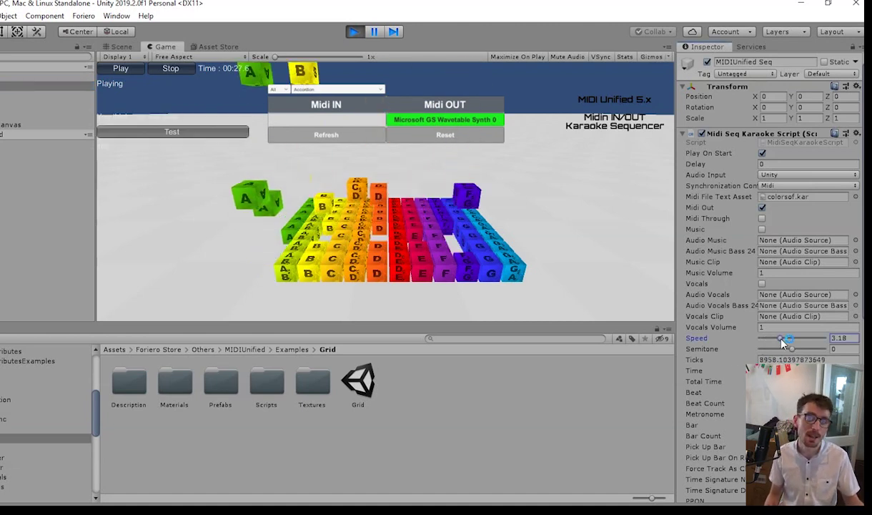